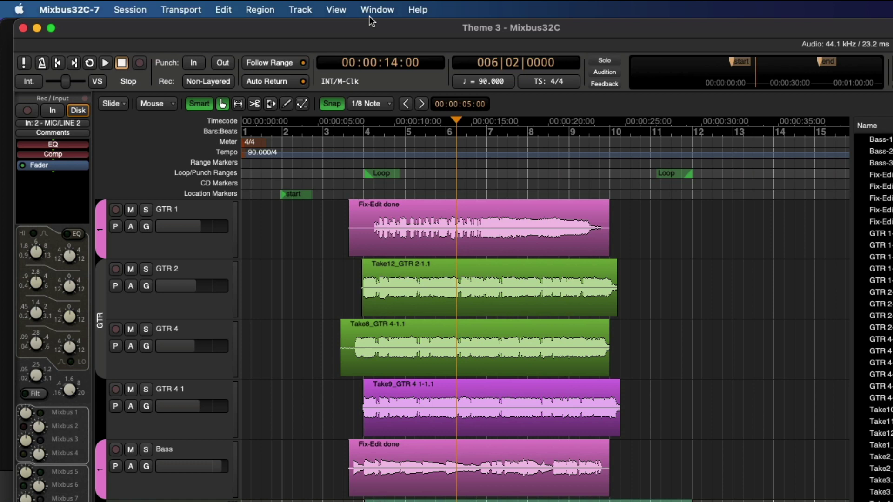
- In Preferences > Monitoring, set 'Record monitoring handled by' to audio hardware
left_click(369, 14)
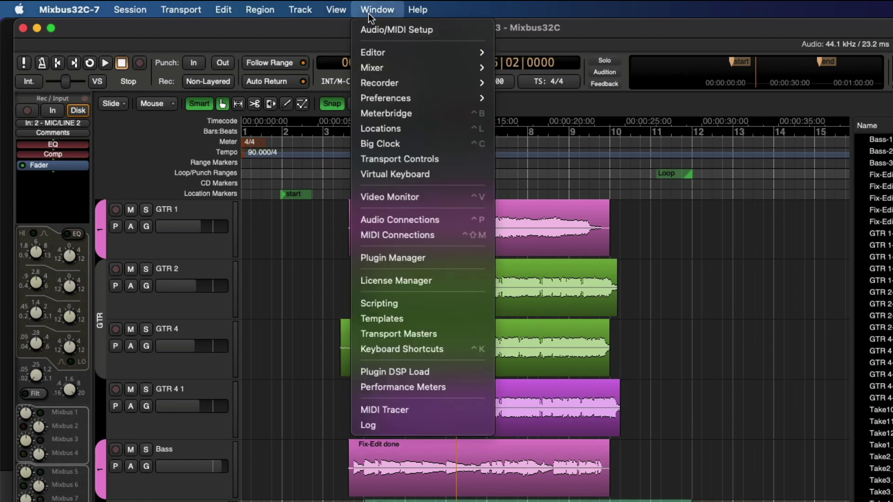
mouse_move(385, 99)
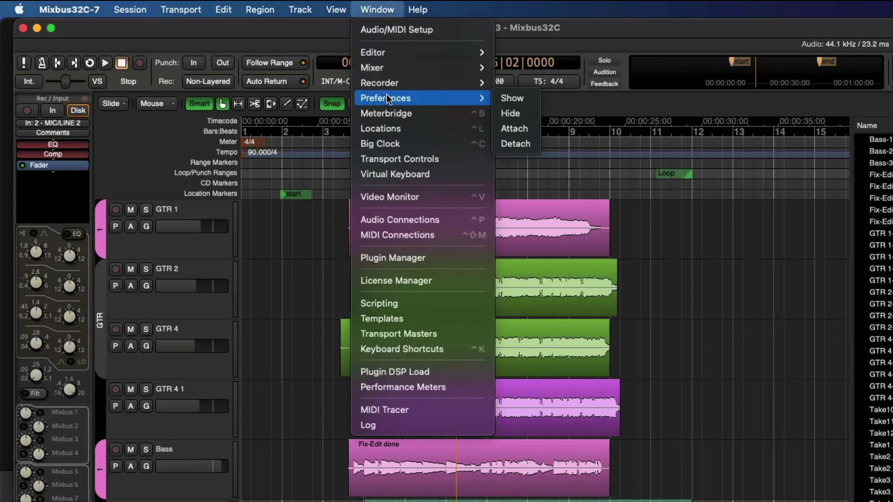
left_click(508, 96)
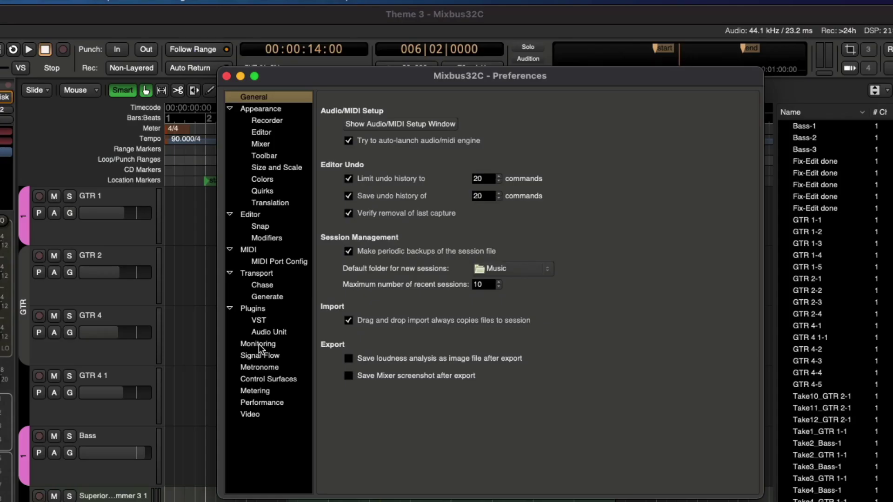
left_click(258, 344)
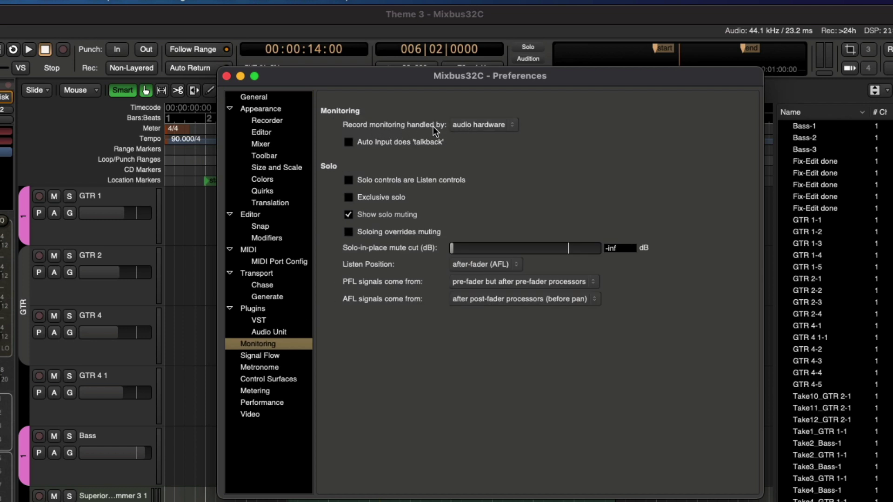
left_click(452, 125)
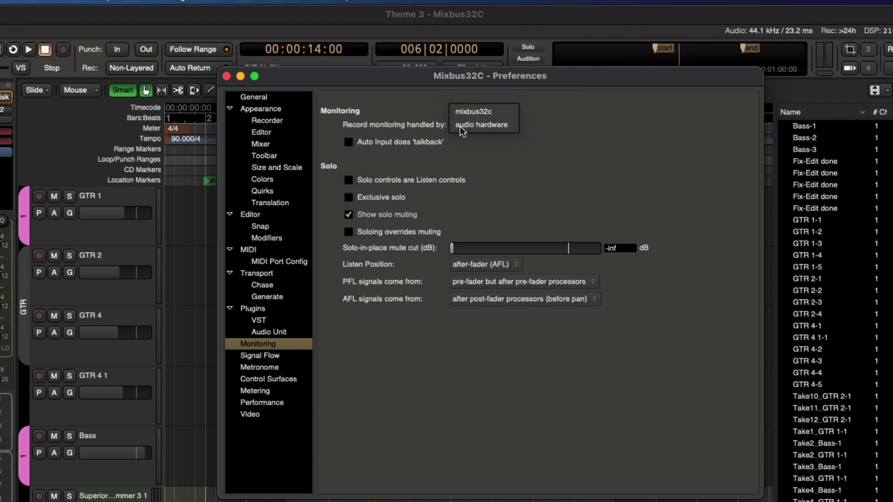
left_click(466, 125)
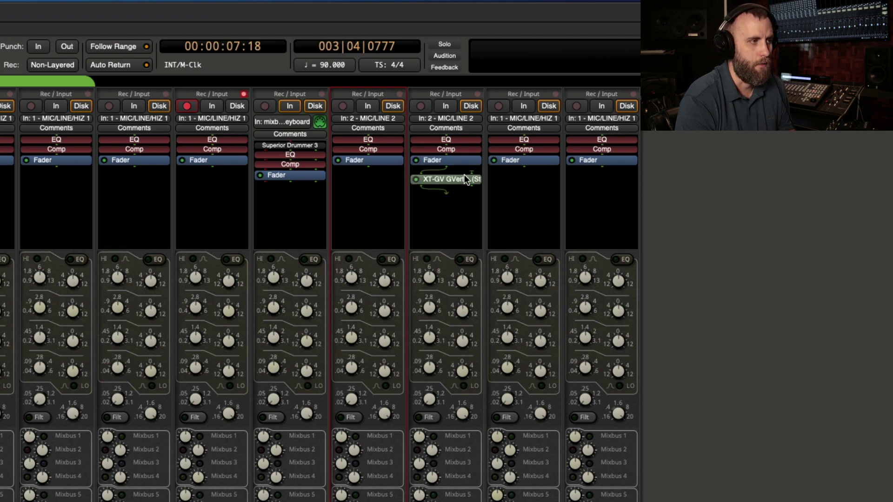
- Open Vocal 2's XT-GV GVerb+ editor and load the Solar Choir preset (Room Size 163)
left_click(442, 180)
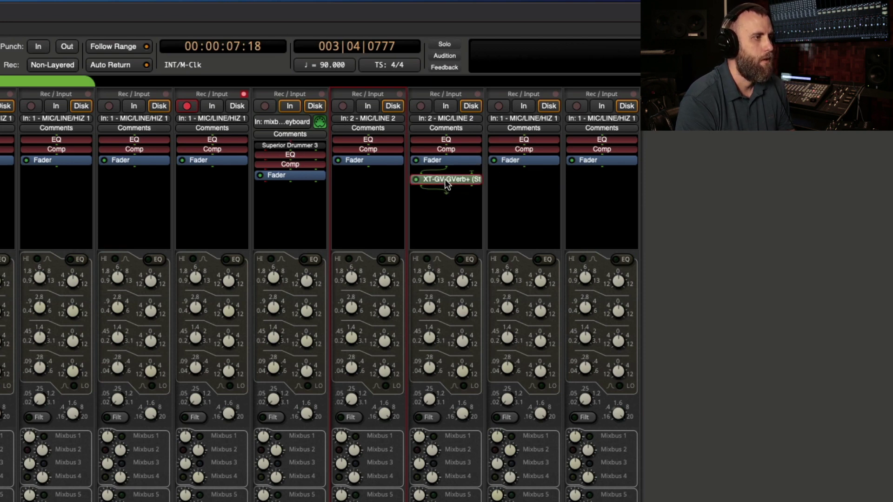
double_click(446, 180)
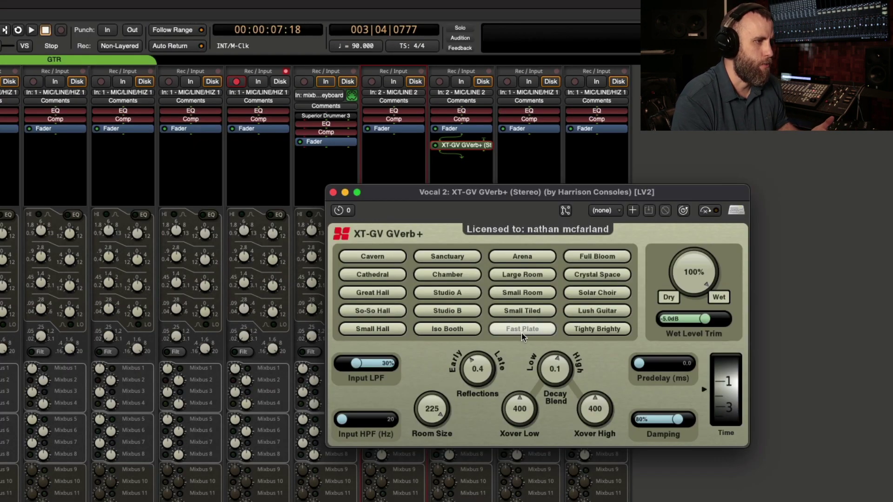
left_click(593, 294)
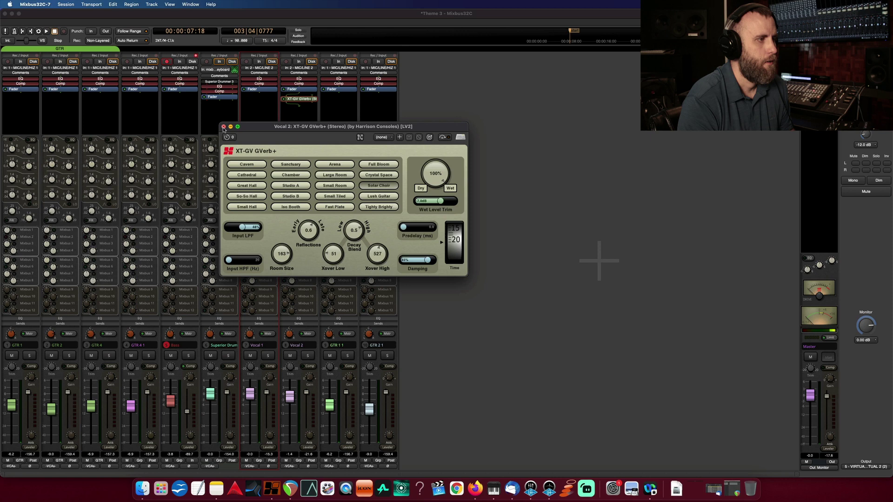
- Close the GVerb+ window, flip to the Editor window, then return to the Mixer
key("super+w")
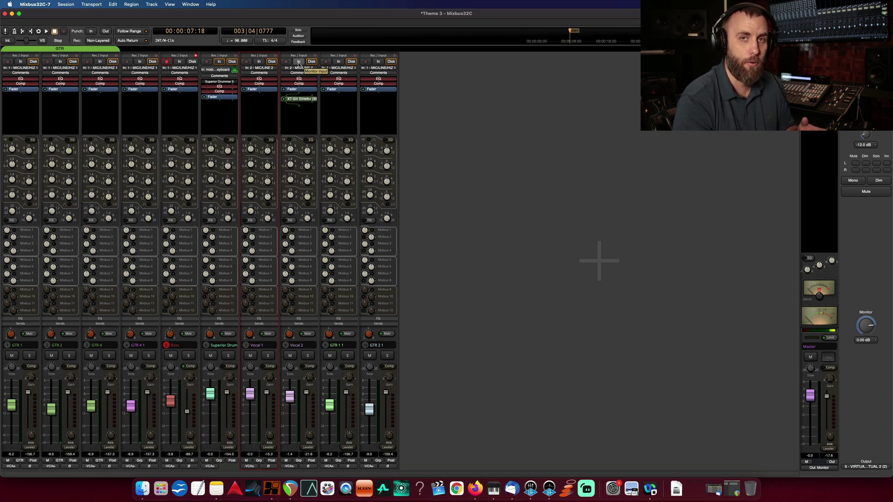
key("alt+m")
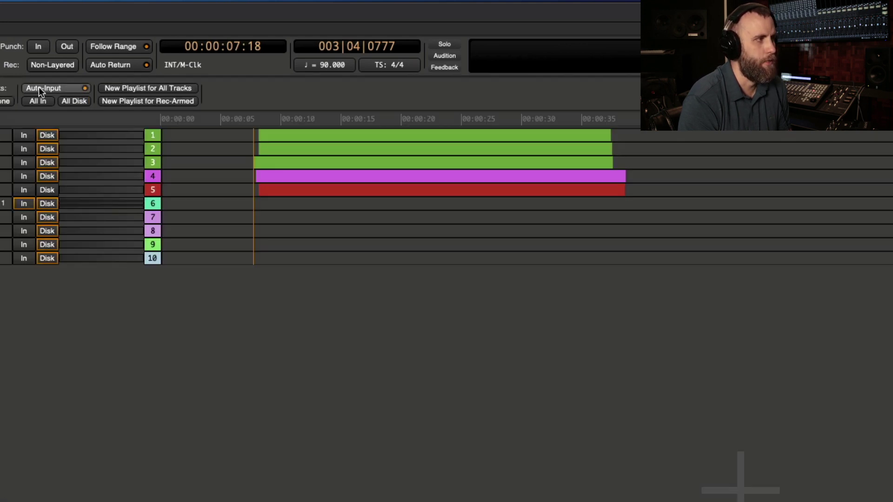
key("alt+m")
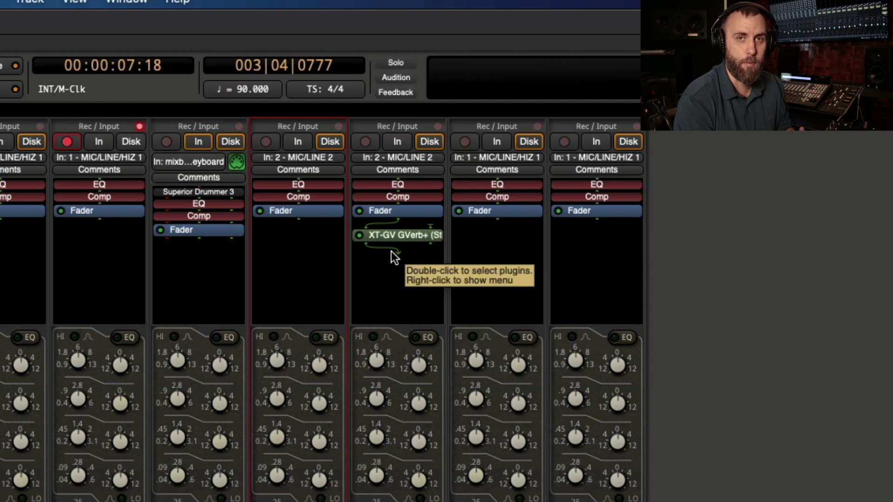
left_click(397, 142)
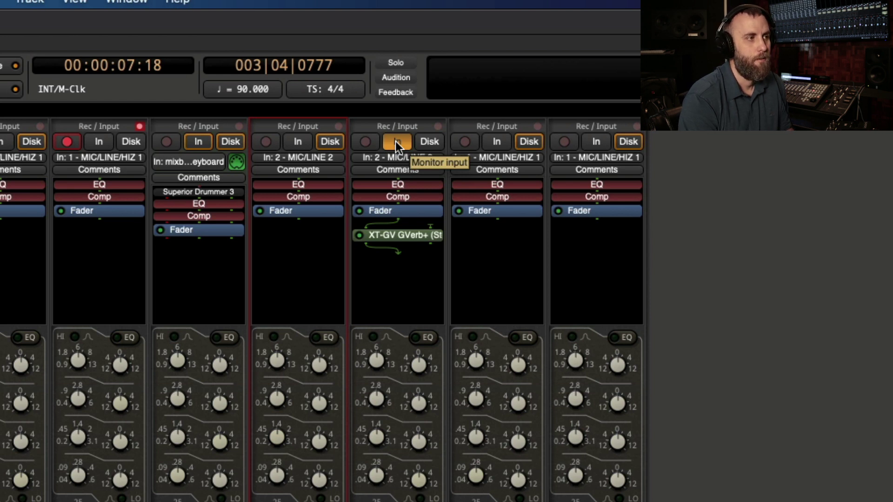
left_click(395, 141)
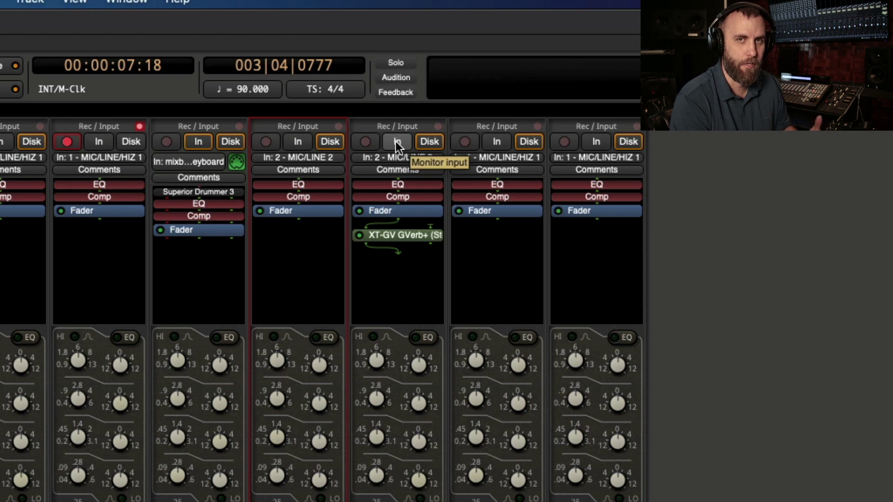
- Reopen Vocal 2's GVerb+ and, after trying Lush Guitar and Small Tiled, load Fast Plate
double_click(403, 235)
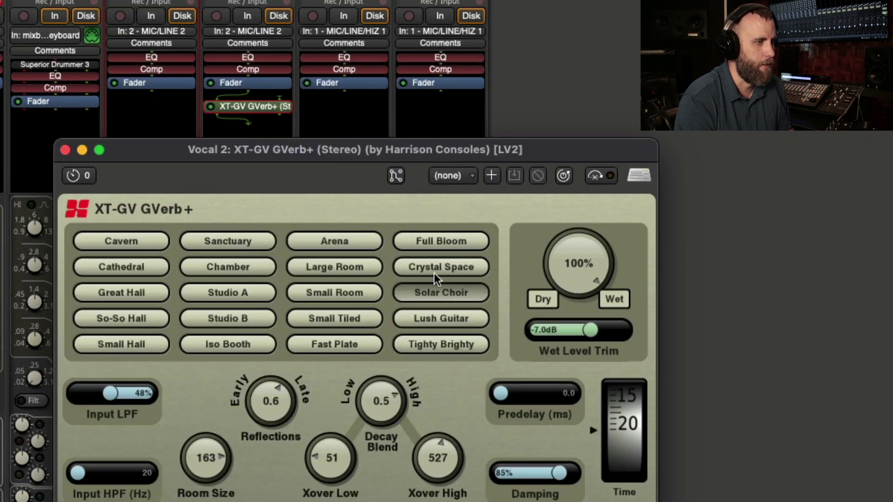
left_click(441, 318)
left_click(333, 315)
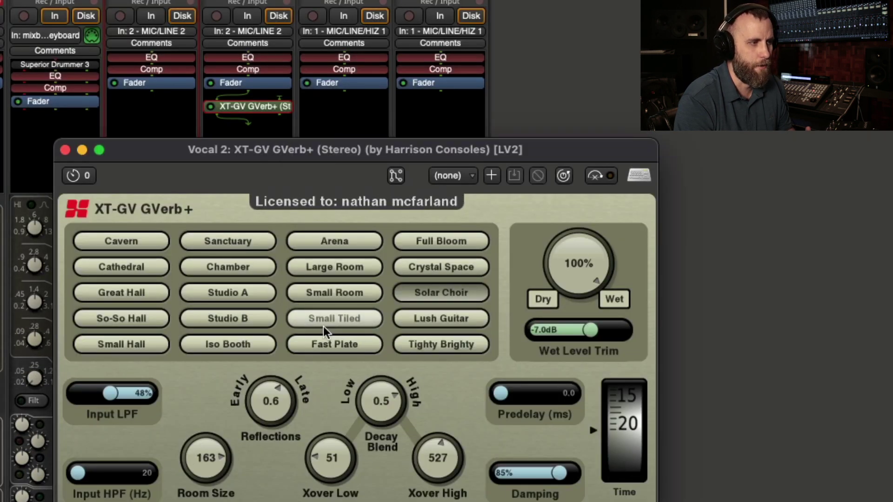
left_click(338, 347)
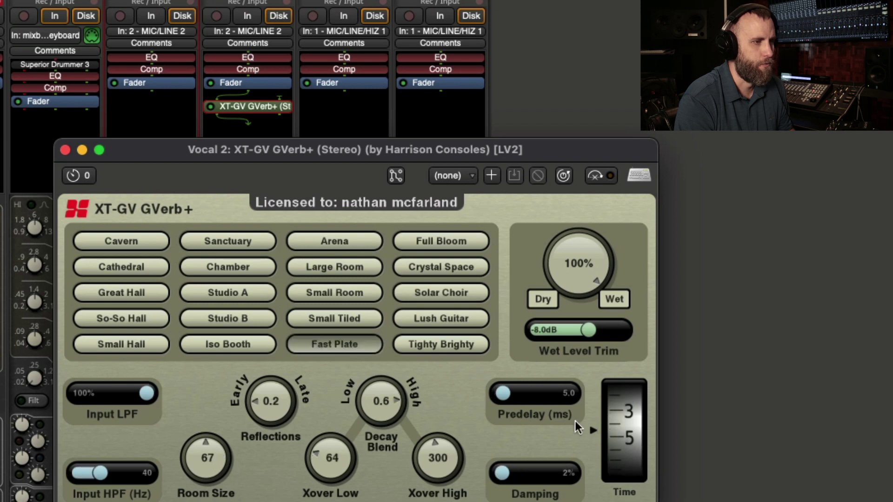
- Shorten the reverb decay time, close the editor, and turn on Vocal 2's input monitoring
left_click_drag(627, 437, 626, 464)
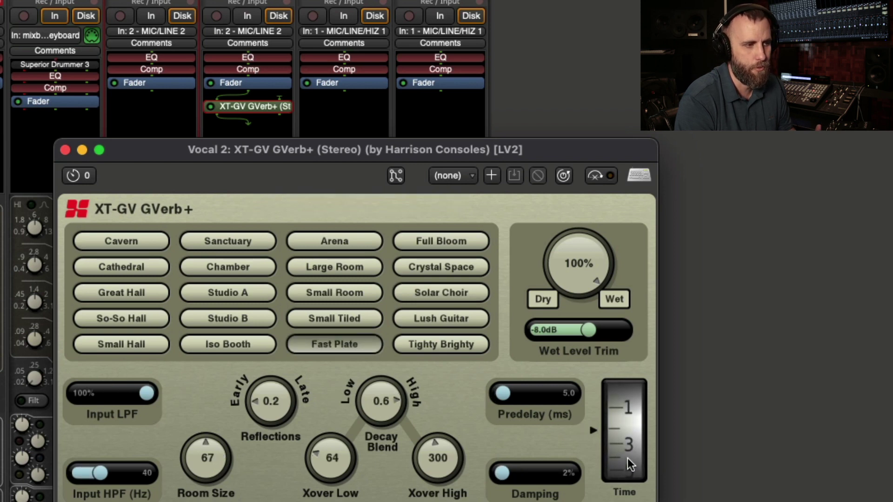
left_click(65, 149)
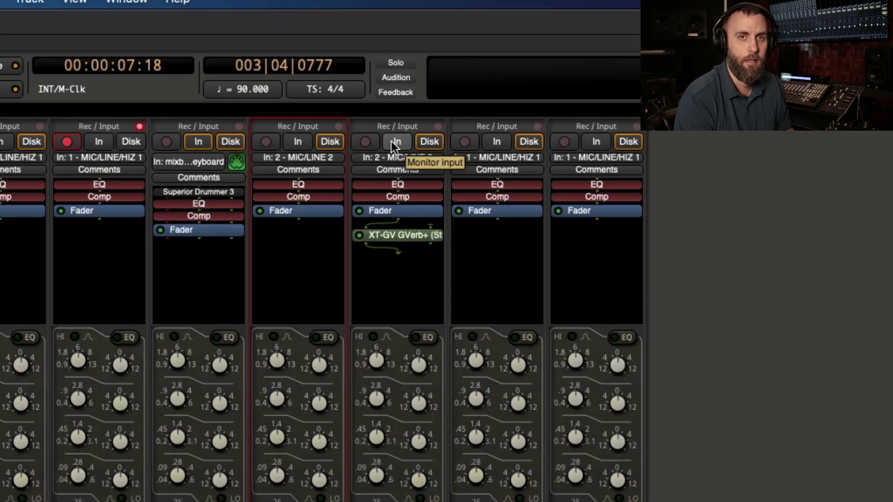
left_click(392, 142)
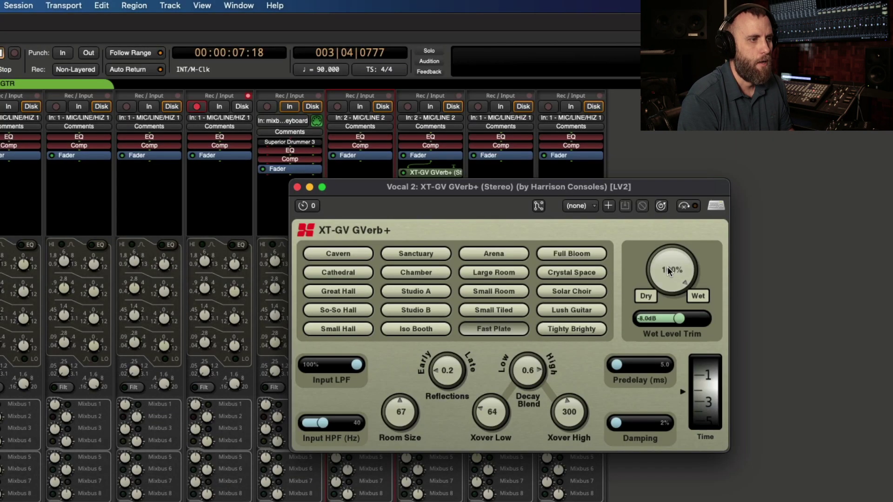
- Turn the GVerb+ Dry/Wet knob down to 0% and switch on Vocal 2's In button
left_click_drag(433, 152, 433, 174)
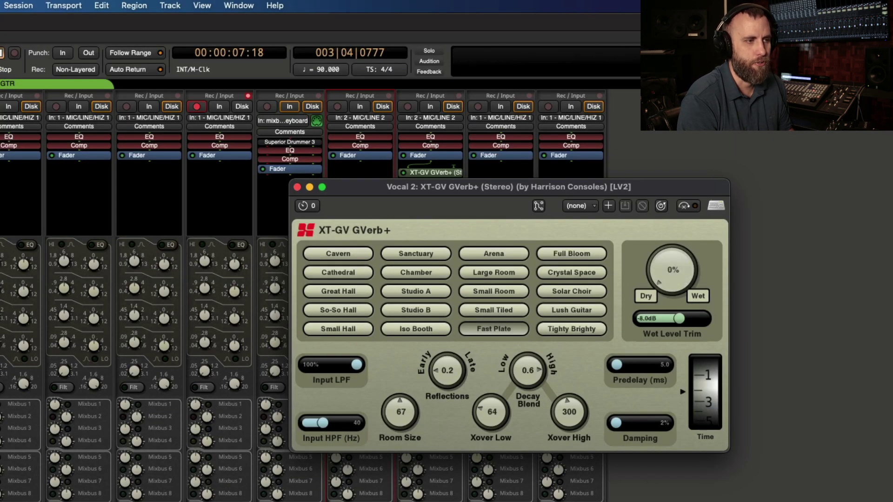
left_click(436, 108)
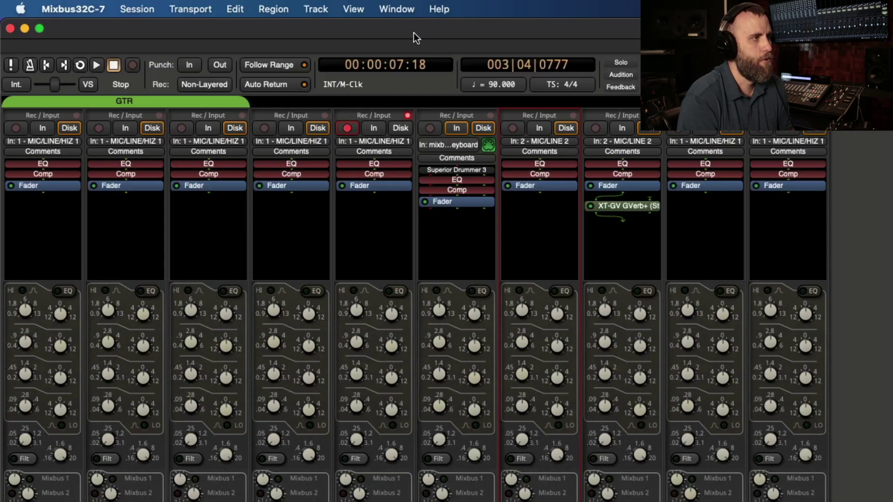
- In Audio/MIDI Setup, stop the engine and change the buffer size from 1024 to 512 samples
left_click(193, 4)
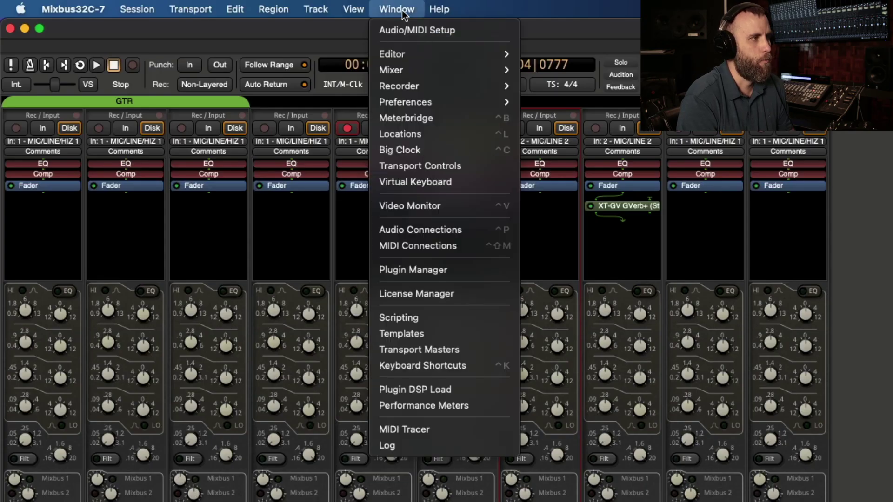
left_click(418, 31)
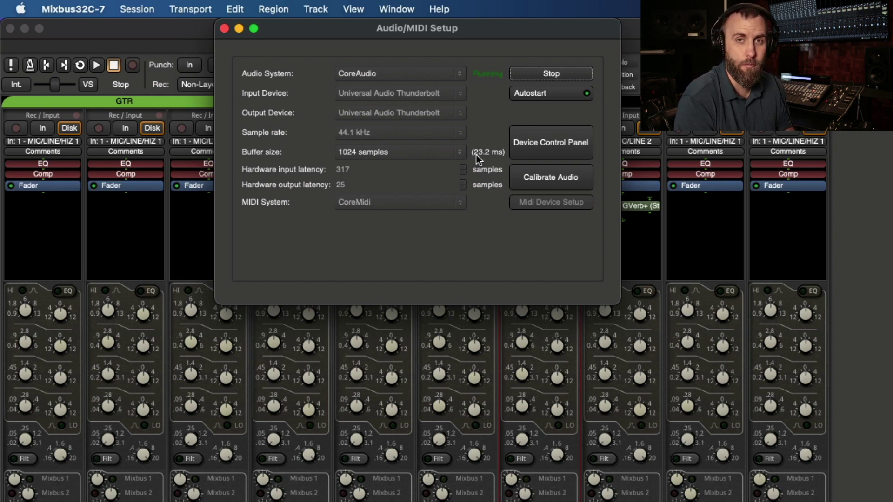
left_click(536, 72)
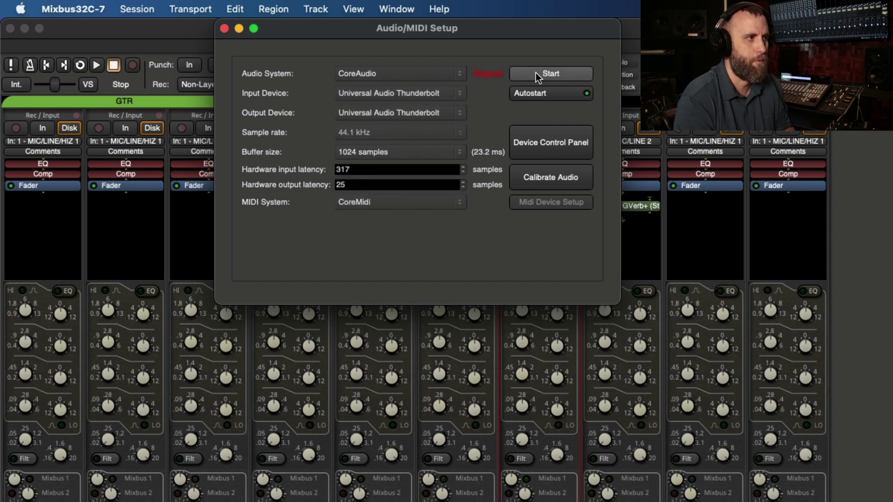
left_click(405, 152)
left_click(392, 163)
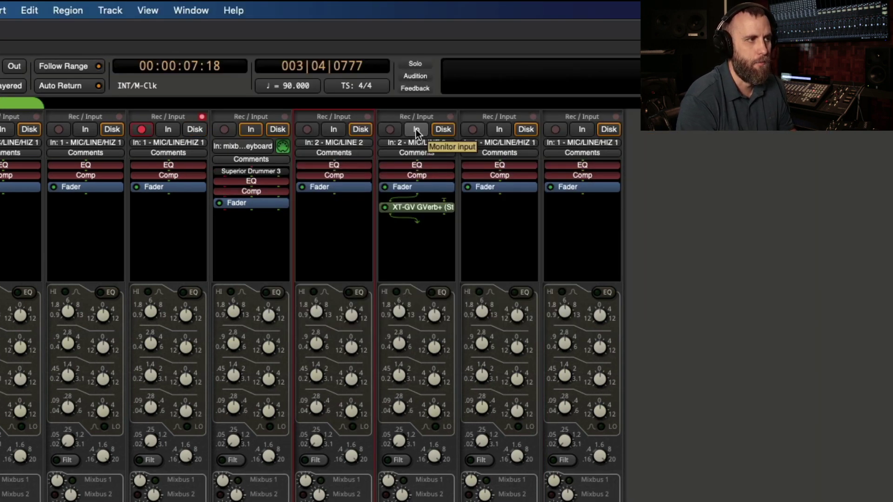
- Set Vocal 2's GVerb+ Dry/Wet to 100%, leaving its In button switched off
left_click(416, 131)
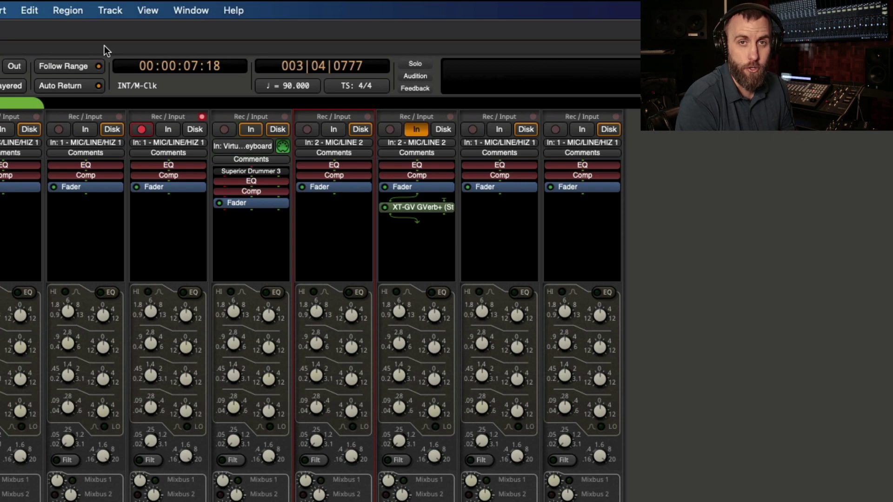
left_click(416, 129)
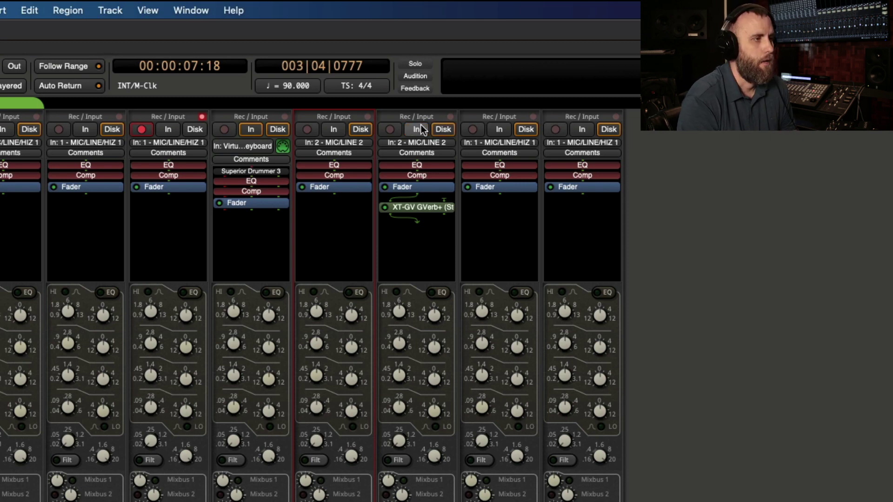
double_click(419, 207)
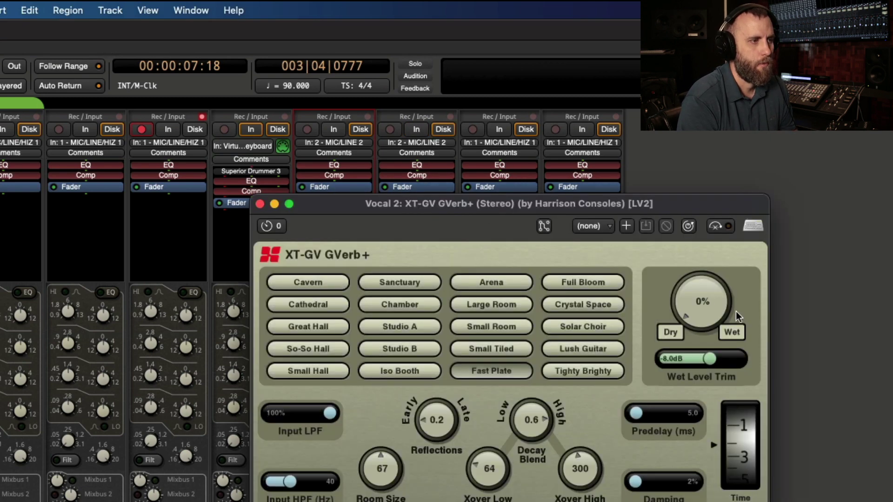
left_click_drag(685, 278, 674, 182)
left_click(179, 63)
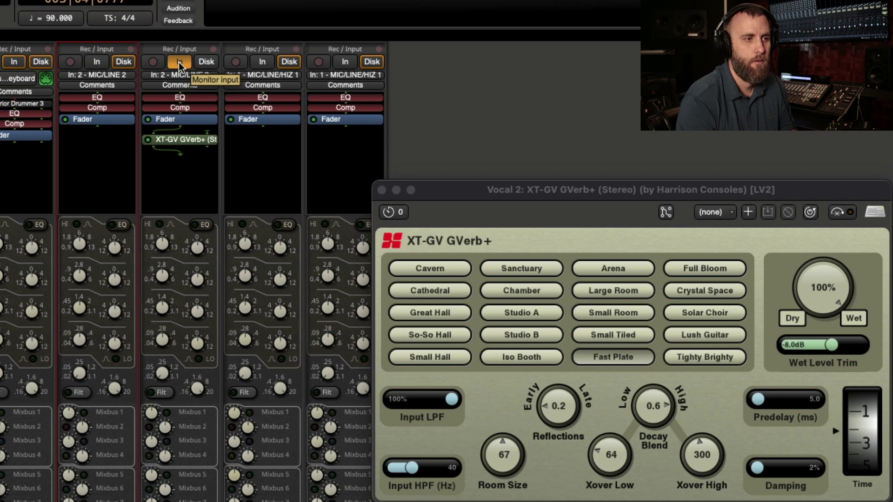
left_click(179, 63)
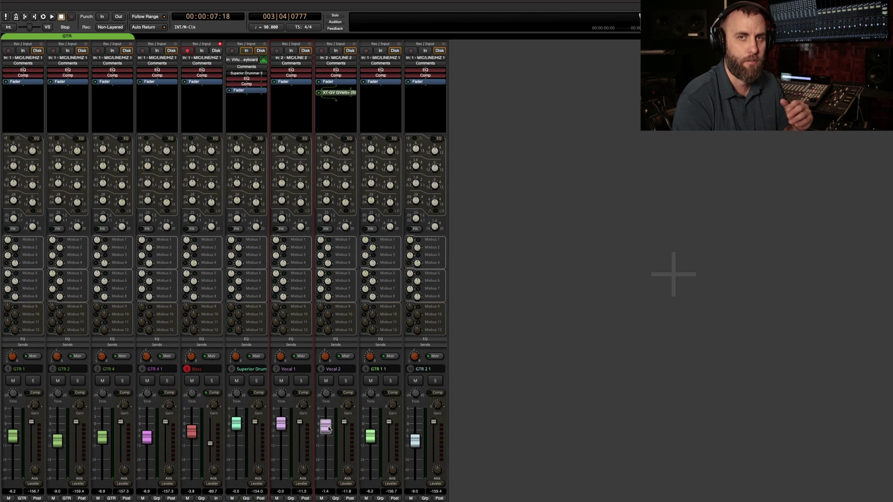
- Engage Vocal 2's In monitoring, pull its fader down, and lengthen the GVerb+ decay to about 3
left_click(336, 50)
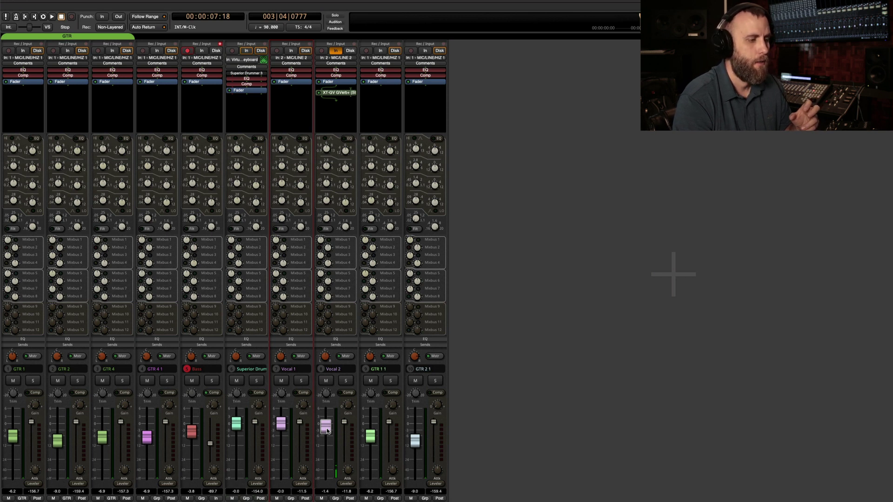
left_click_drag(327, 431, 321, 486)
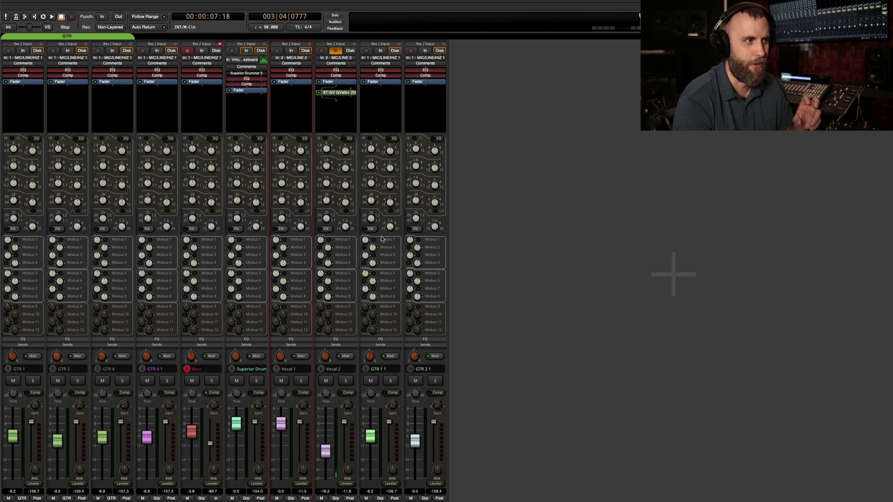
double_click(336, 92)
mouse_move(627, 240)
left_mouse_down()
mouse_move(626, 214)
mouse_move(625, 231)
left_mouse_up()
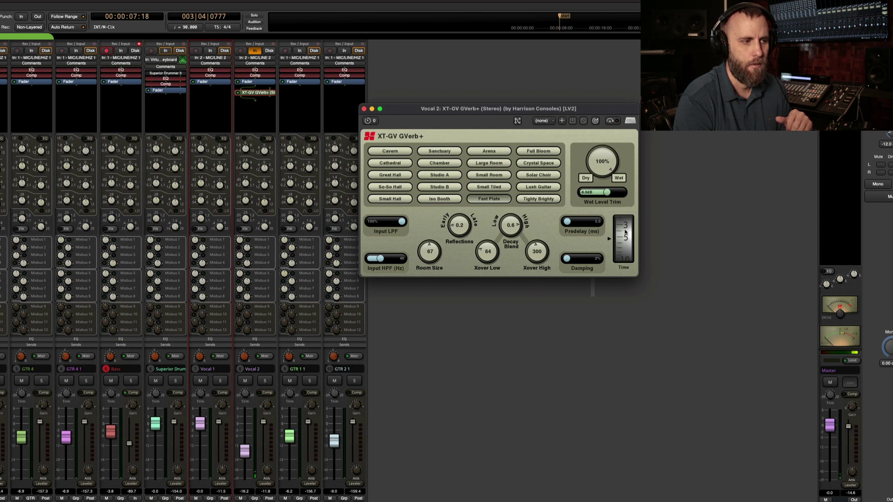
key("super+w")
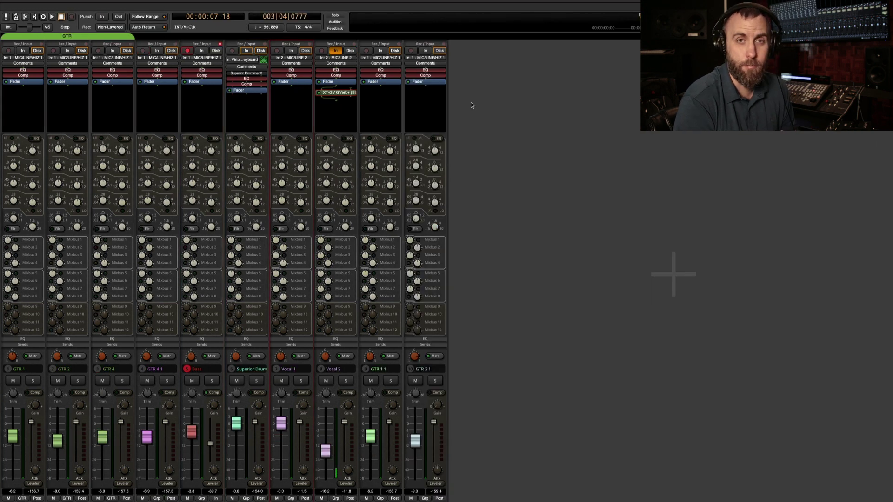